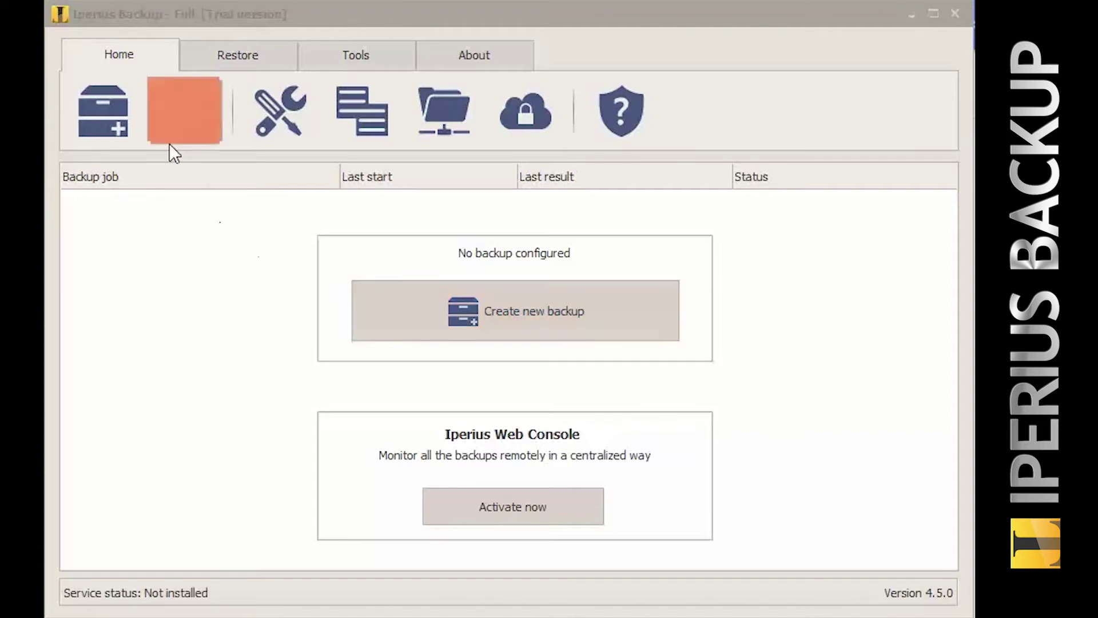
Create a new backup job and add the Desktop folder 'Iperius backup' as an item.
left_click(123, 117)
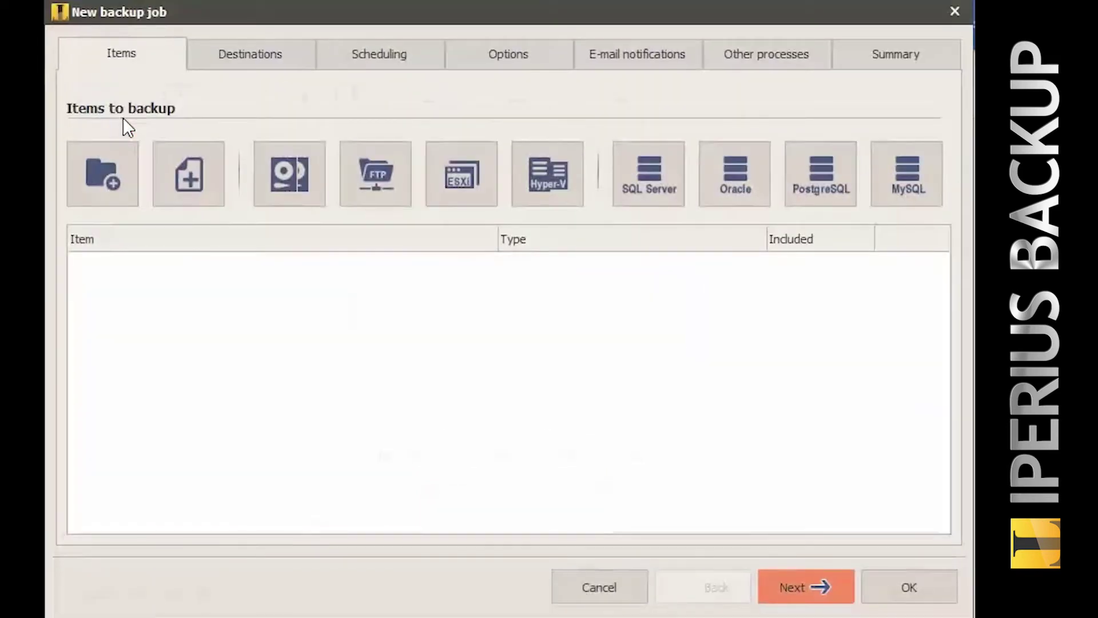
left_click(128, 160)
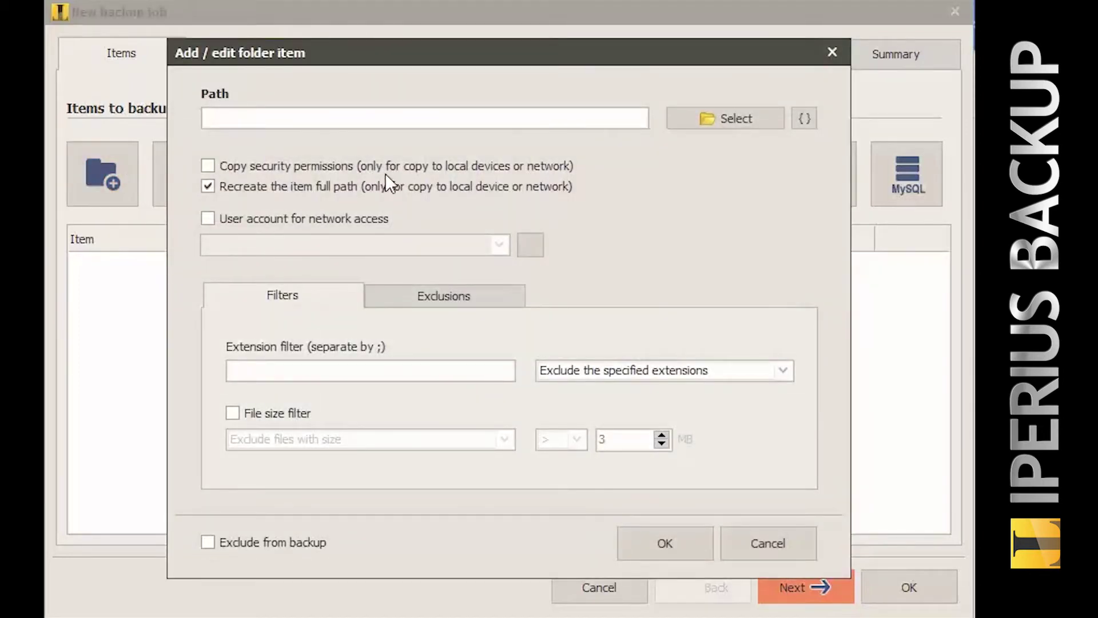
left_click(678, 121)
left_click_drag(870, 270, 885, 321)
left_click(675, 298)
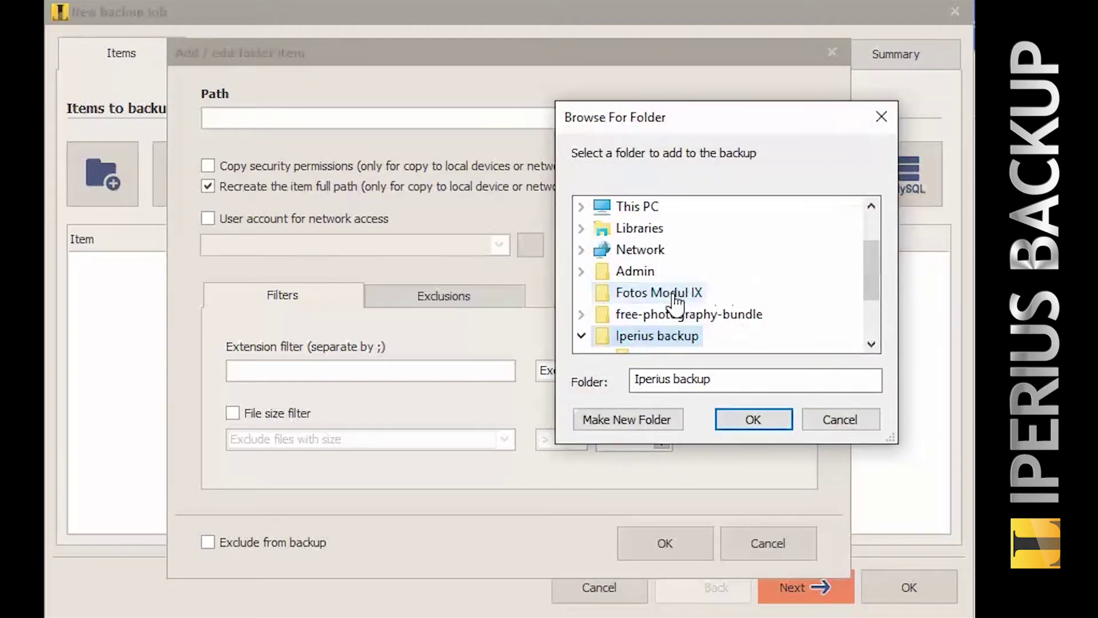
left_click(747, 420)
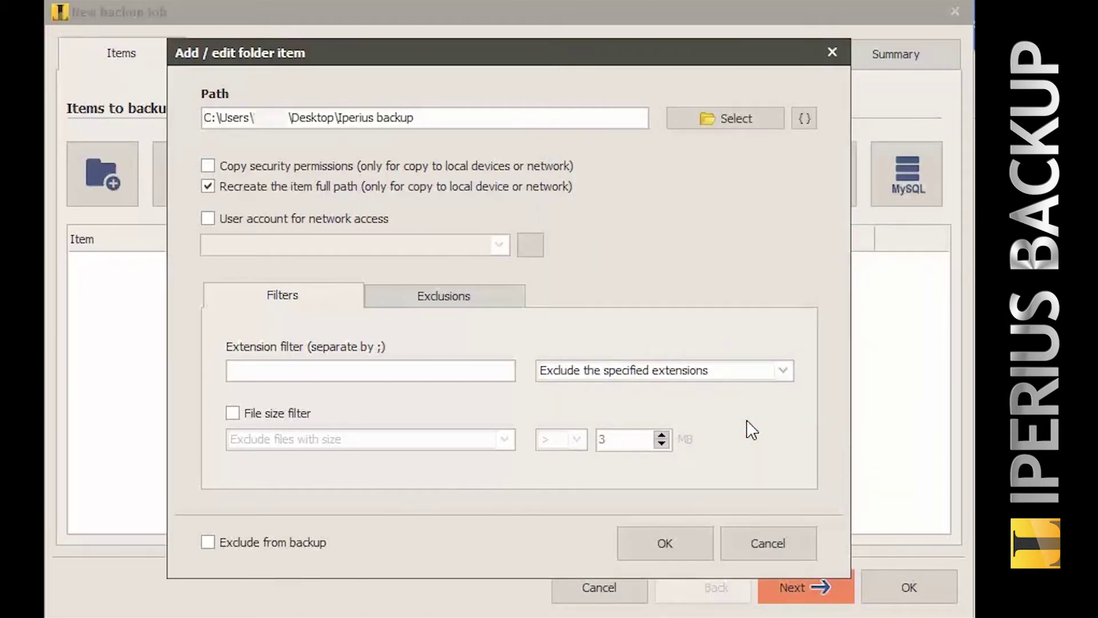
left_click(696, 543)
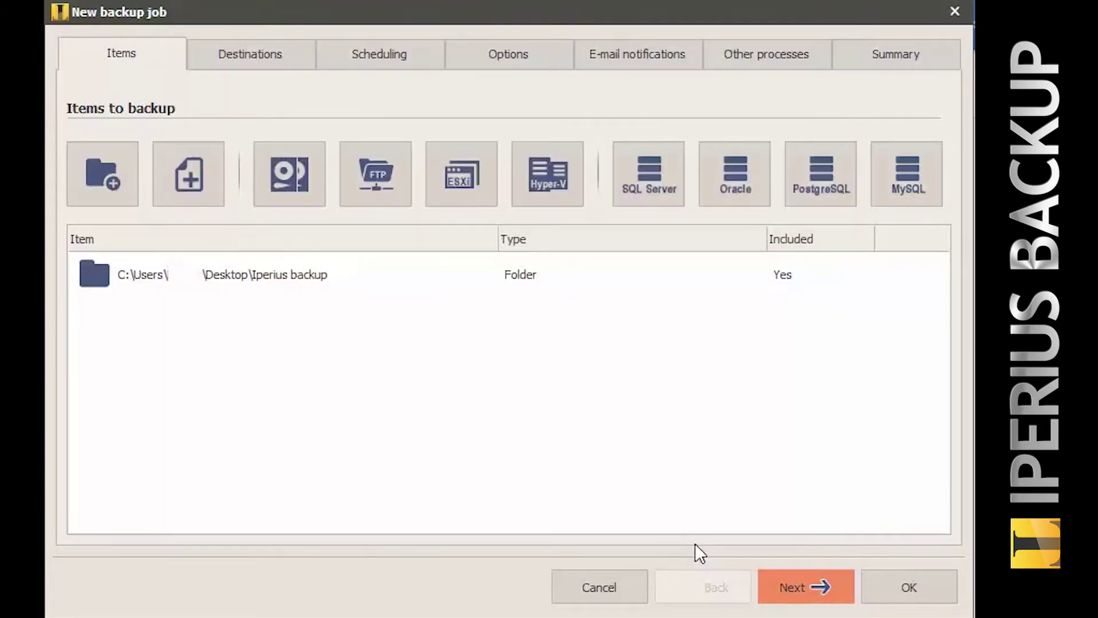
Under Destinations, start a new Google Drive cloud account named 'Iperius Backup Drive'.
left_click(780, 587)
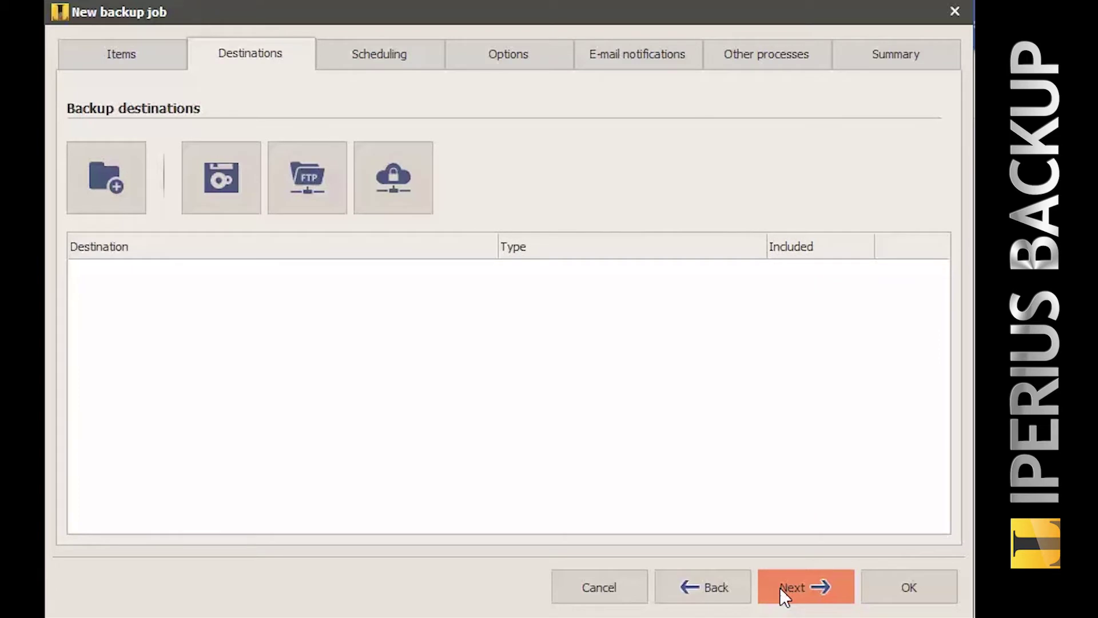
left_click(417, 193)
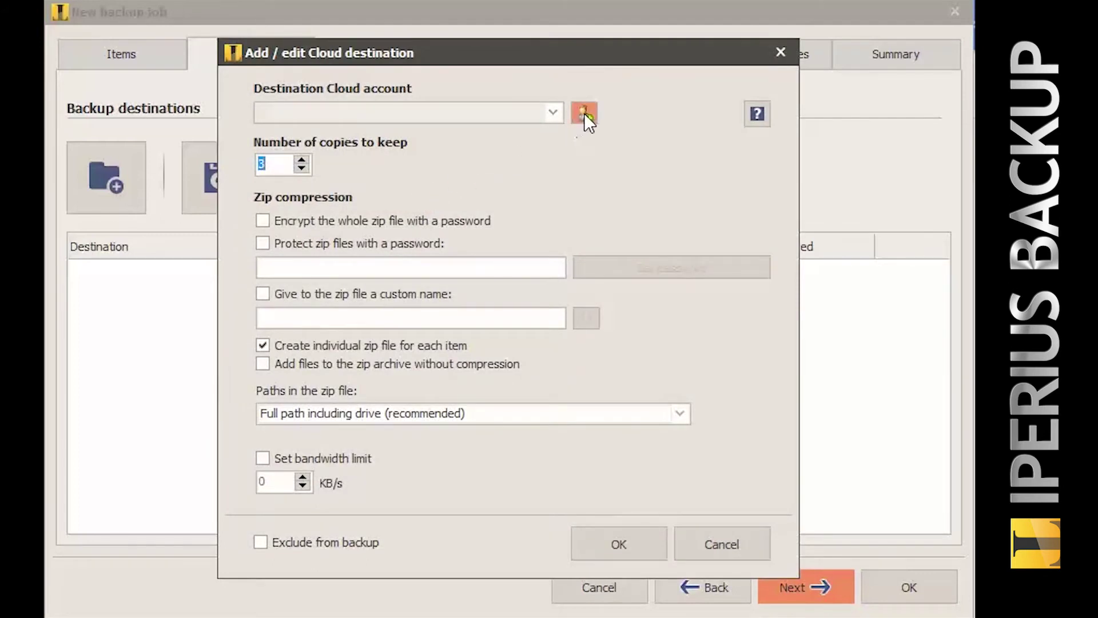
left_click(584, 112)
type("Ip")
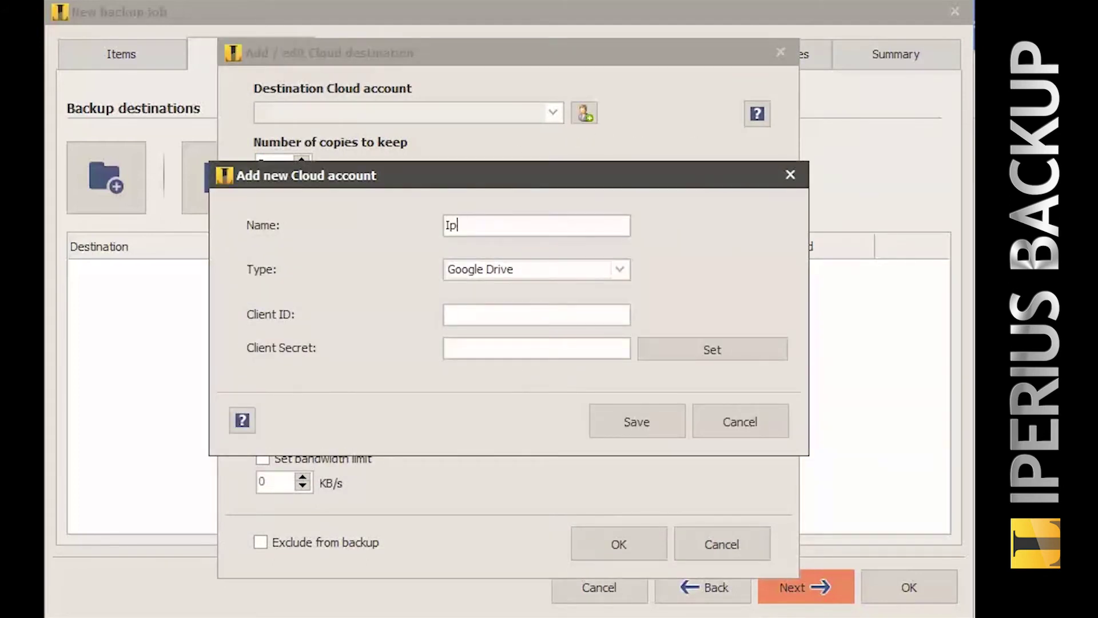
type("erius Backup Drive")
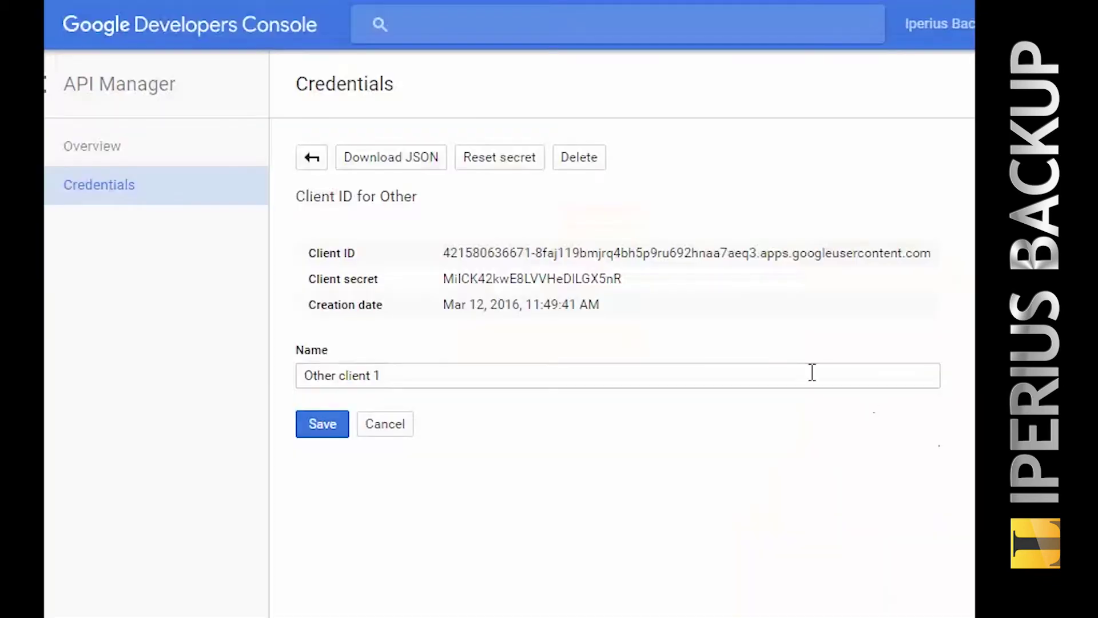
Copy the OAuth client ID from the Developers Console into the account's Client ID field.
triple_click(665, 250)
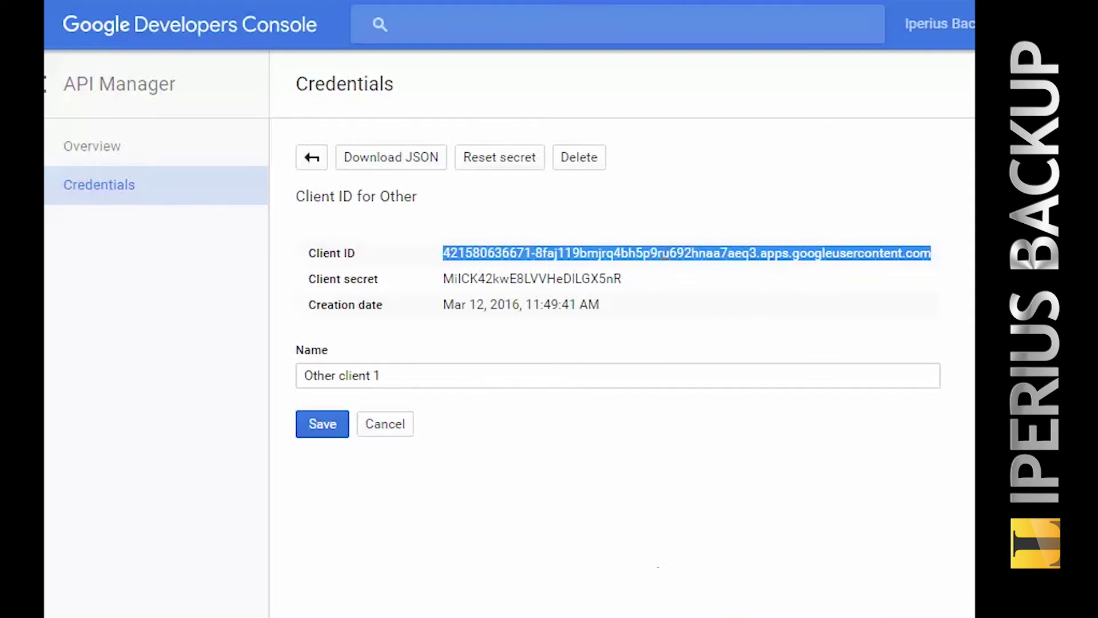
key("alt+Tab")
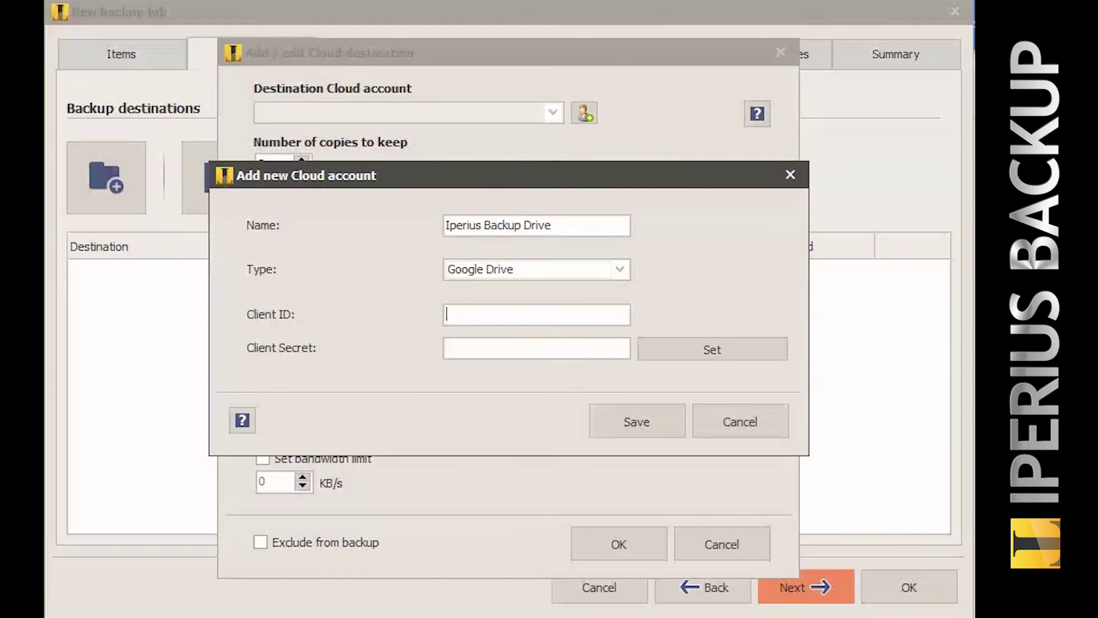
key("ctrl+v")
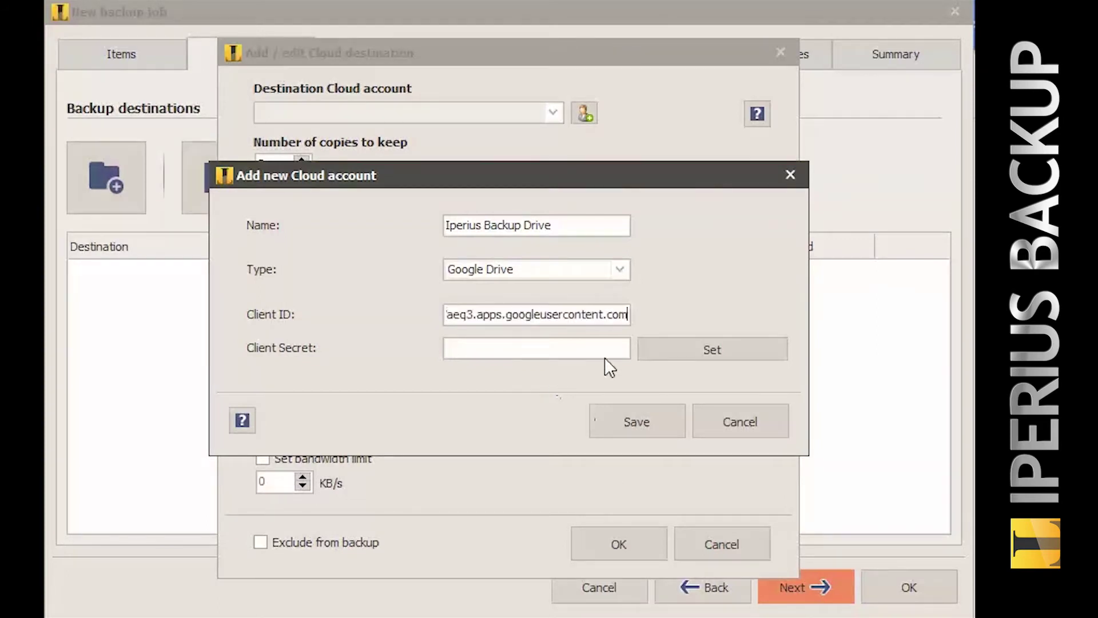
Enter the console's client secret in both secret fields and confirm it.
left_click(650, 351)
left_click(650, 390)
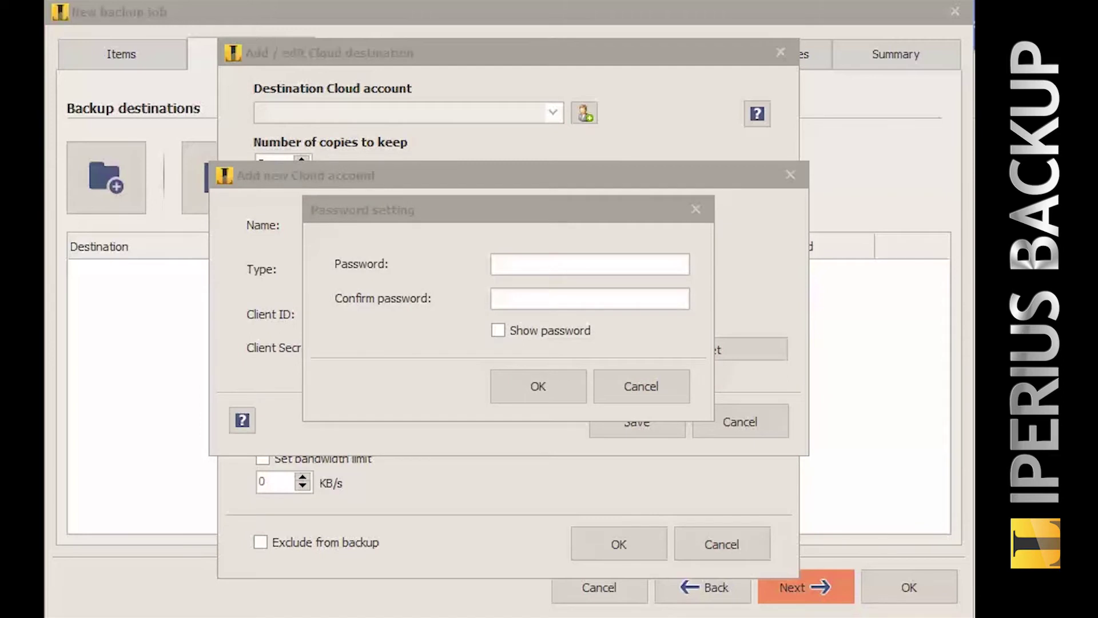
key("alt+Tab")
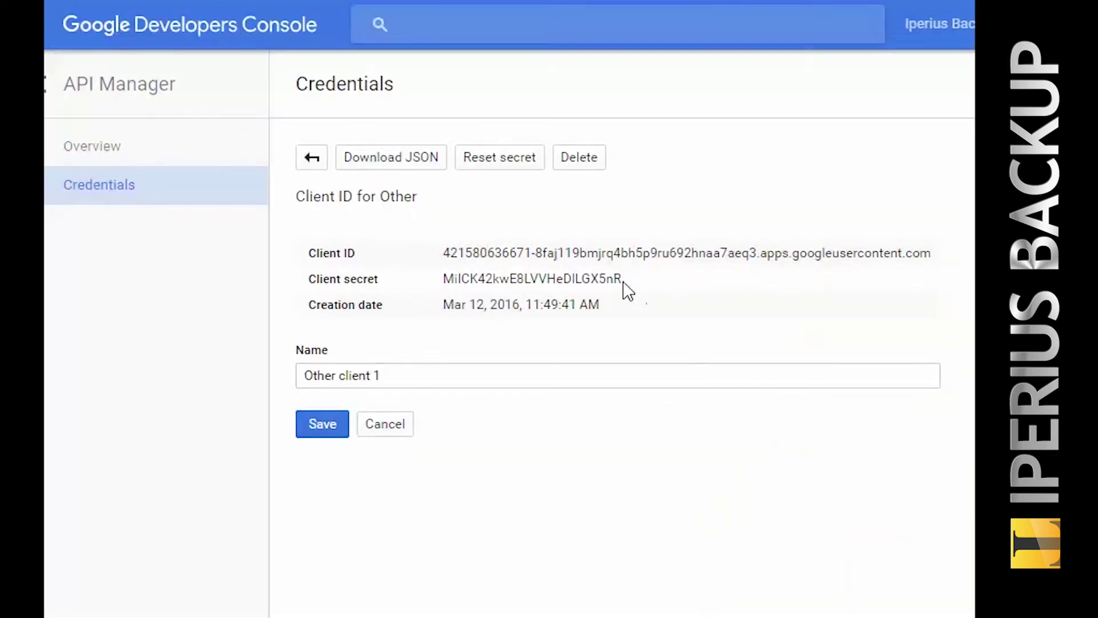
double_click(619, 281)
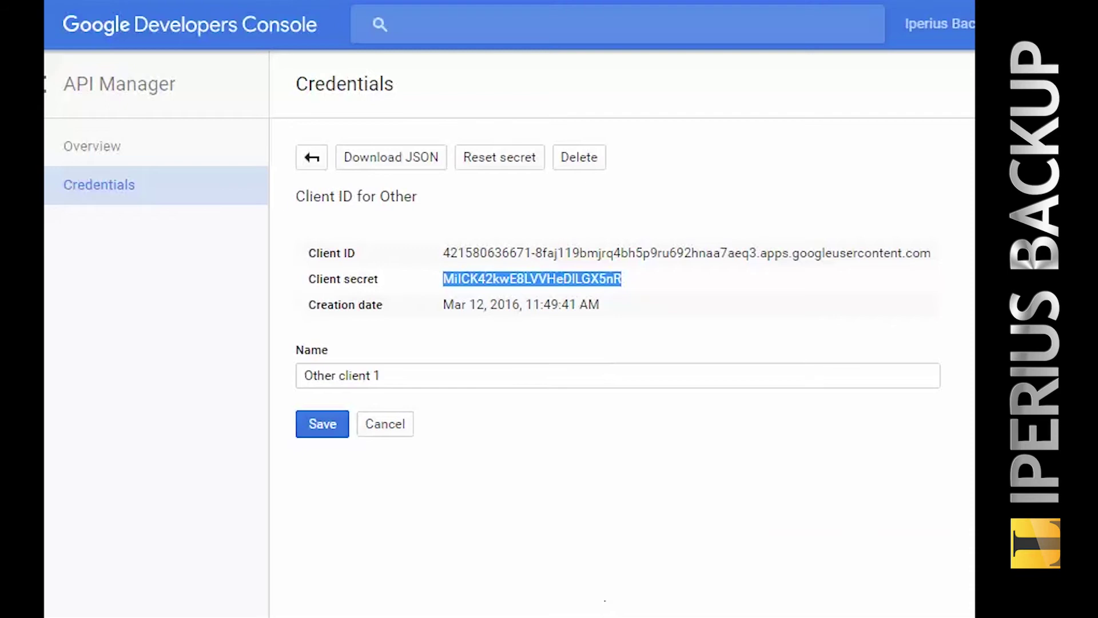
key("alt+Tab")
key("ctrl+v")
key("Tab")
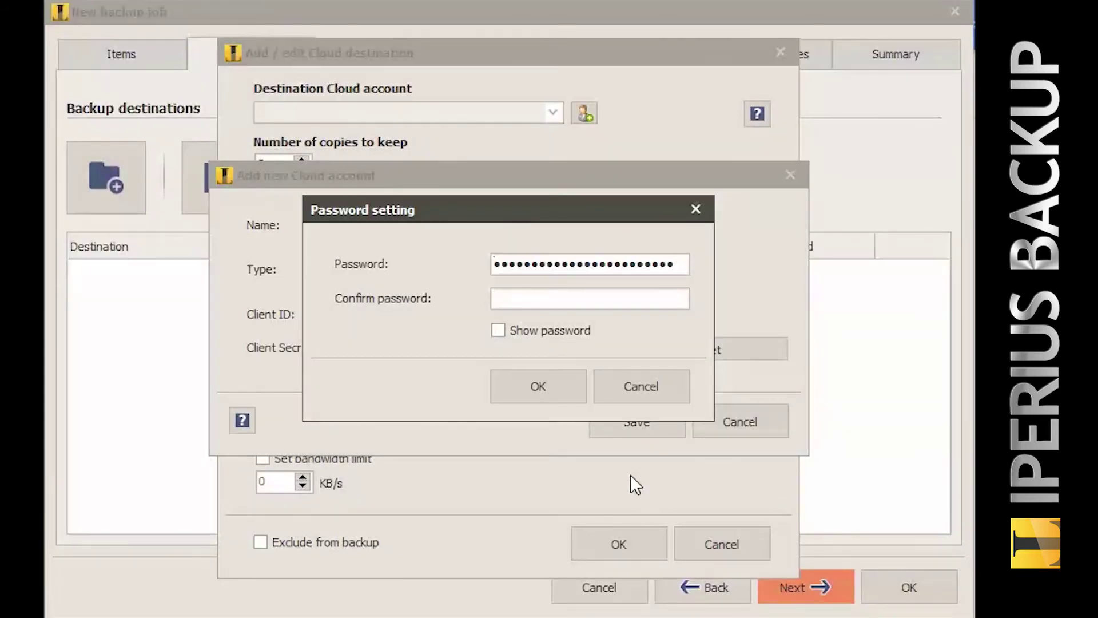
key("ctrl+v")
left_click(564, 384)
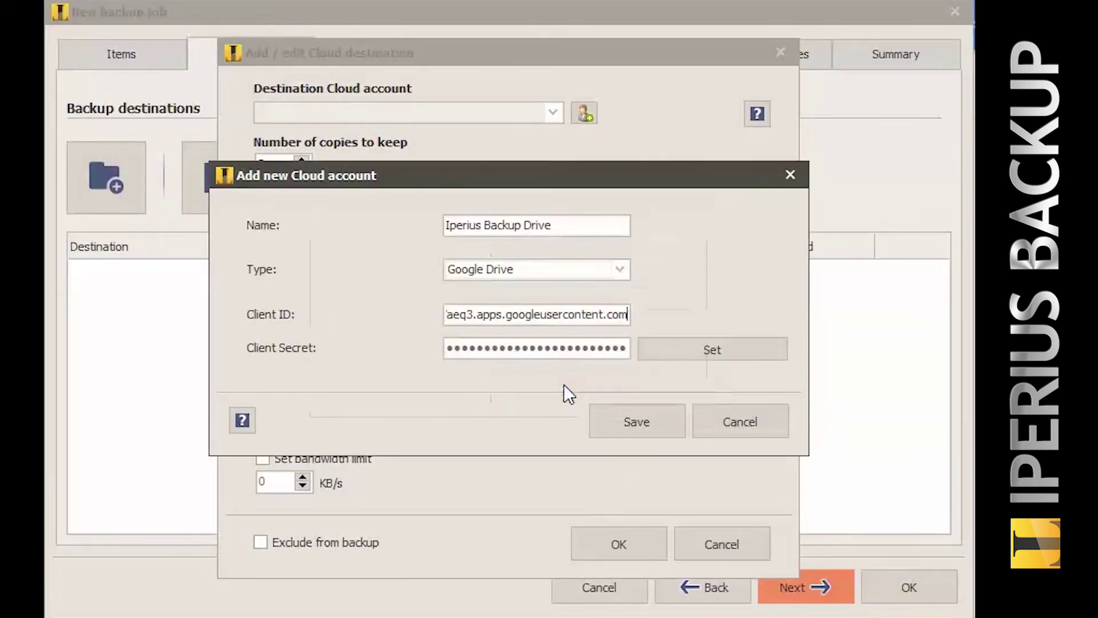
Save the Google Drive account and select 'Iperius Backup Drive' as the destination account.
left_click(675, 425)
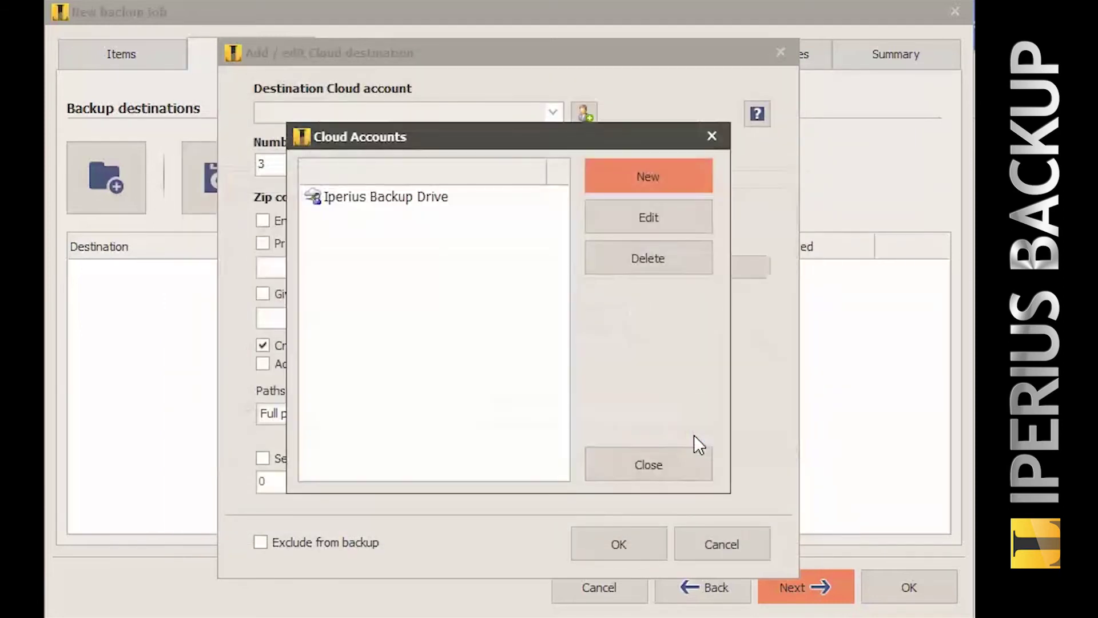
left_click(436, 199)
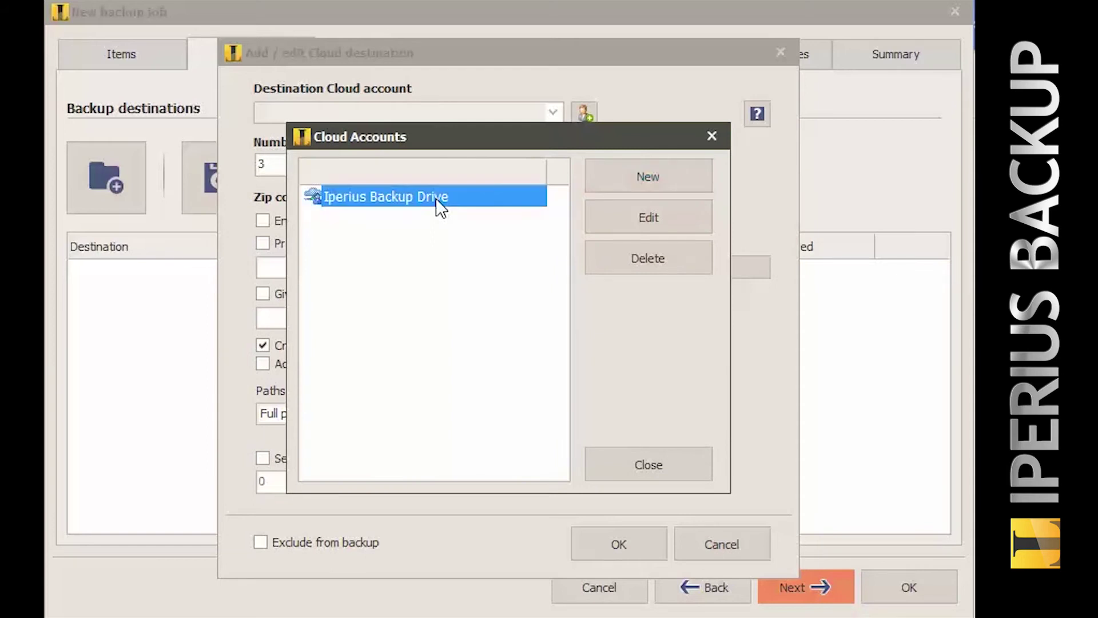
left_click(600, 447)
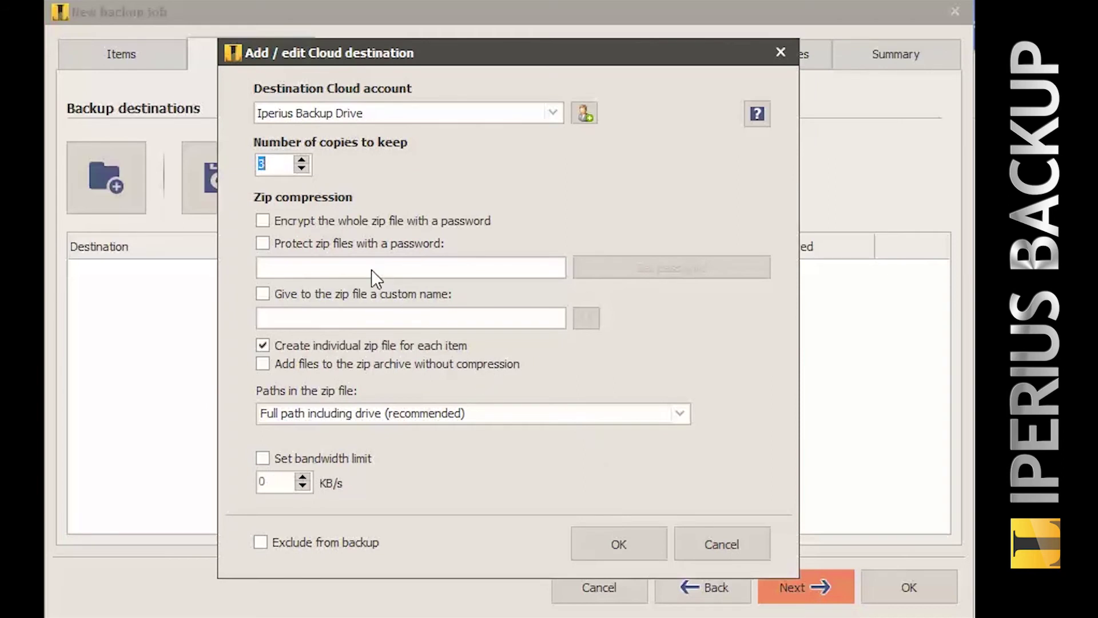
Enable zip file password protection and set and confirm the zip password.
left_click(262, 247)
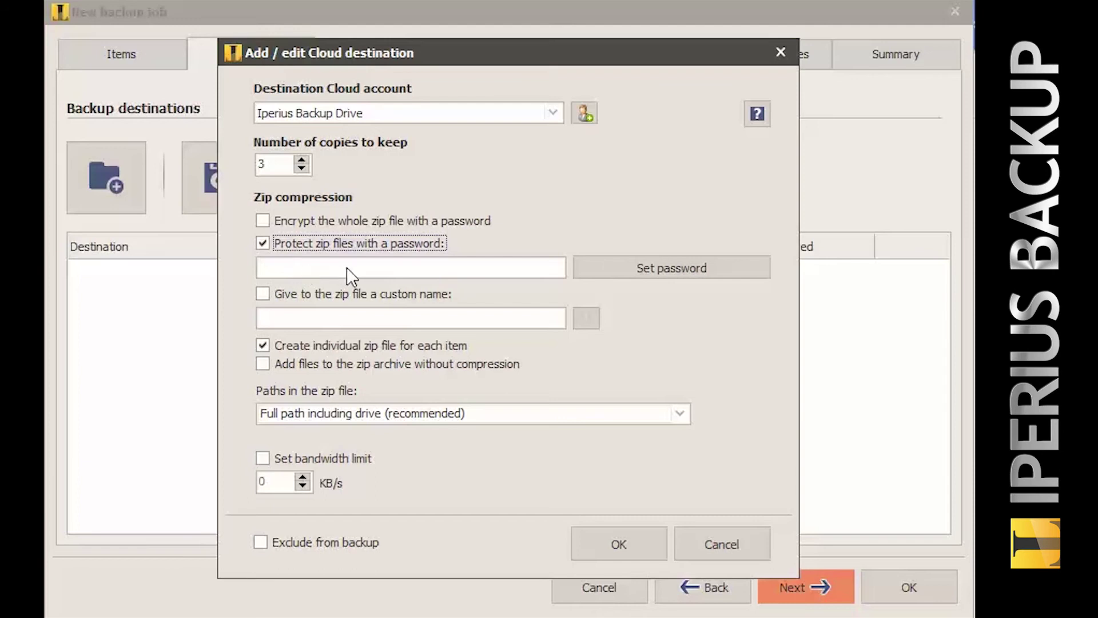
left_click(585, 269)
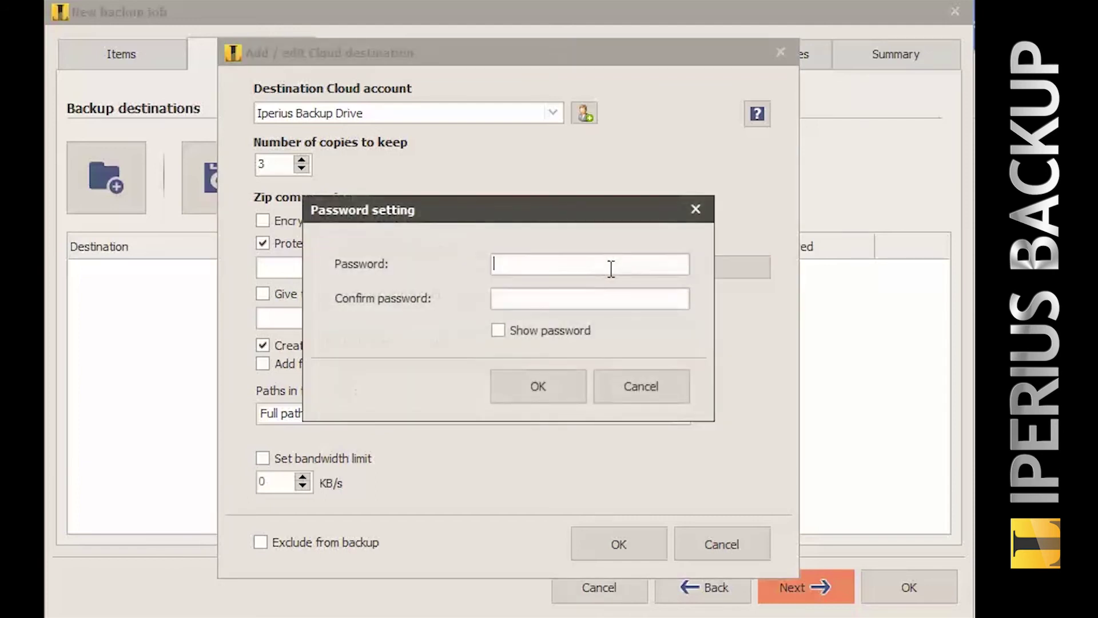
type("abcd")
left_click(602, 297)
type("abcd")
left_click(565, 383)
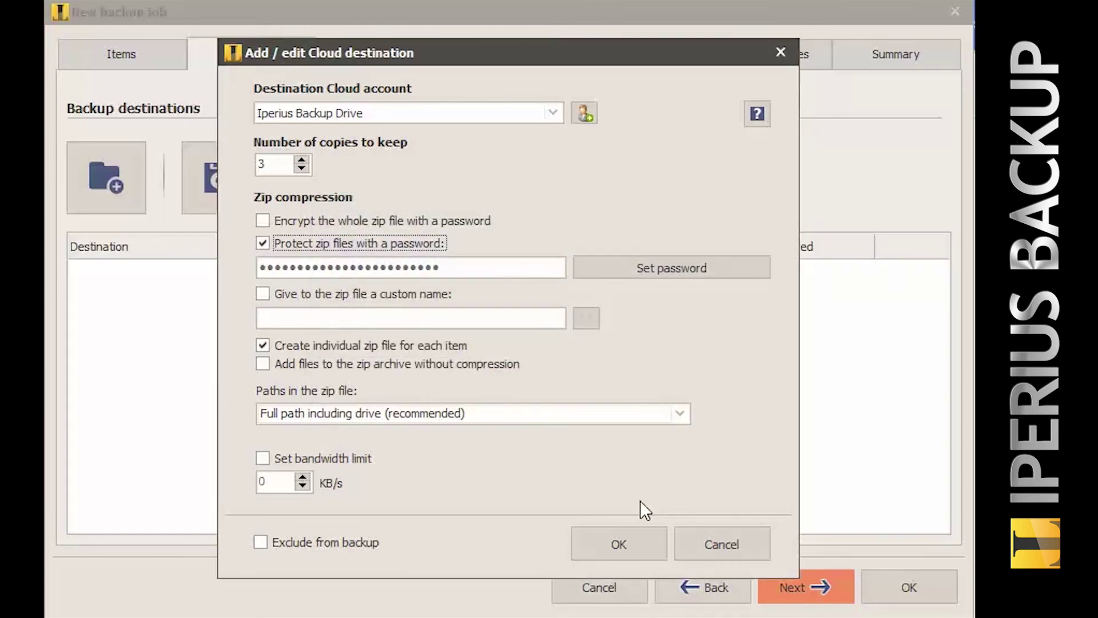
Add the Iperius Backup Drive destination and skip Scheduling and E-mail notifications unchanged.
left_click(654, 545)
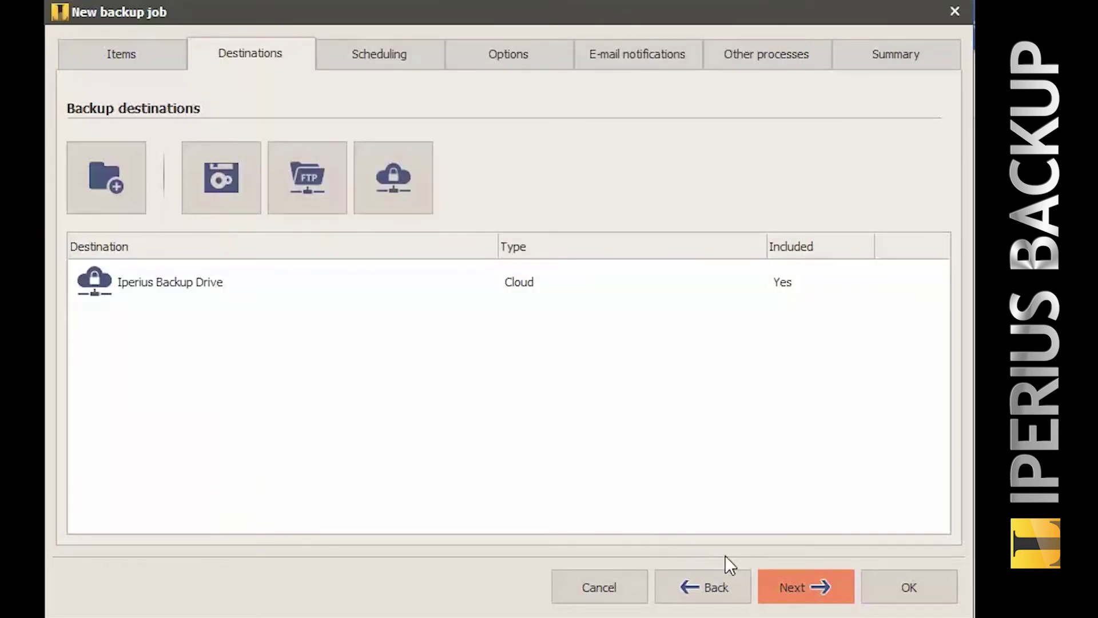
left_click(798, 586)
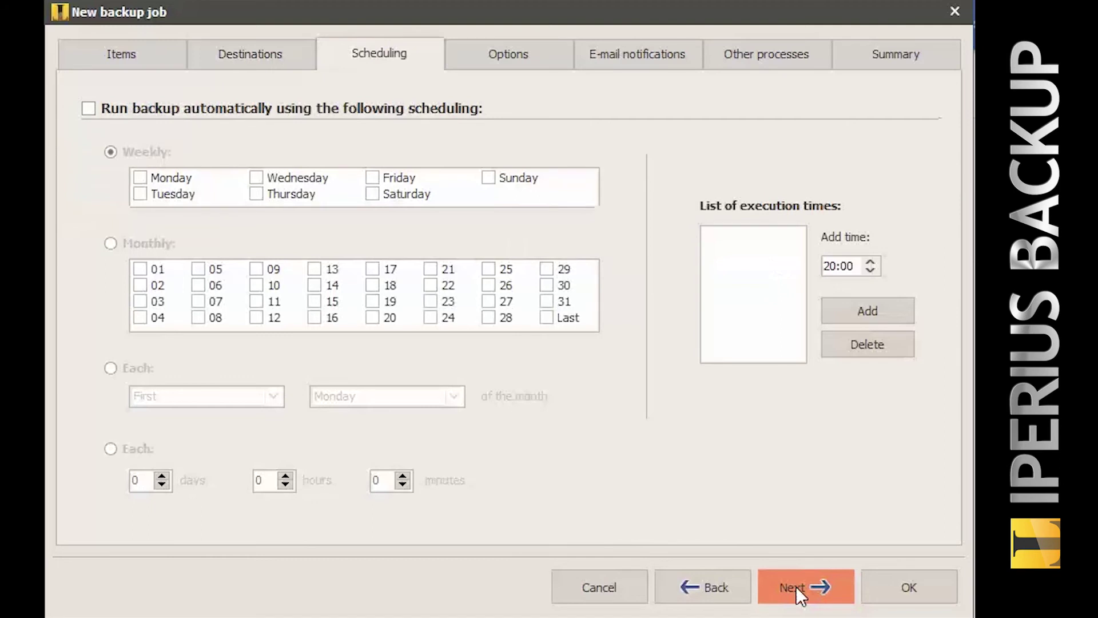
left_click(796, 586)
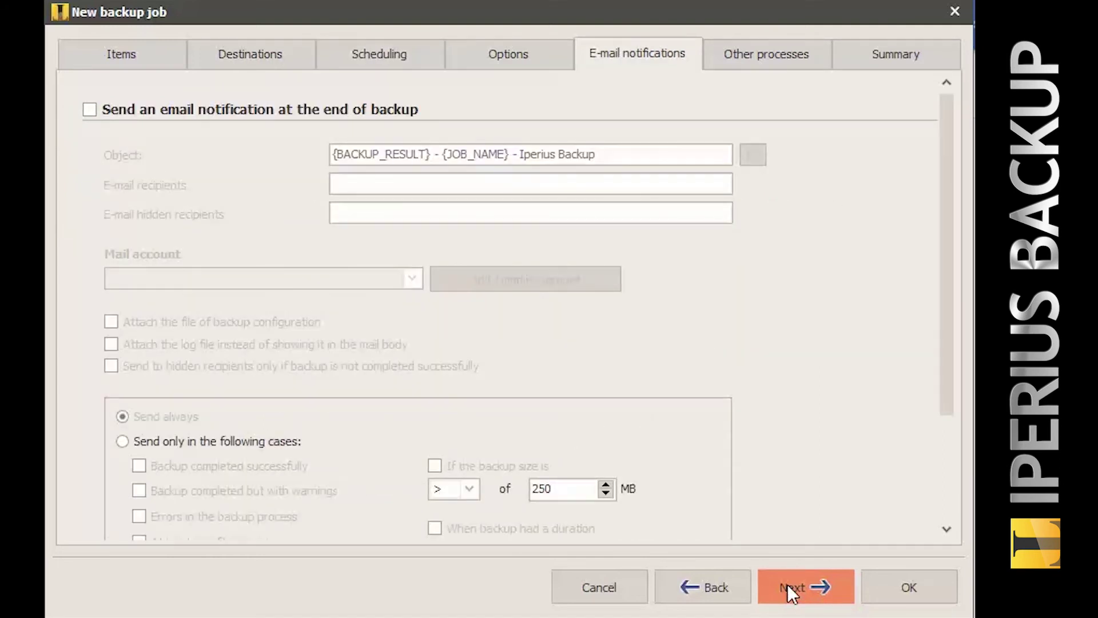
left_click(788, 586)
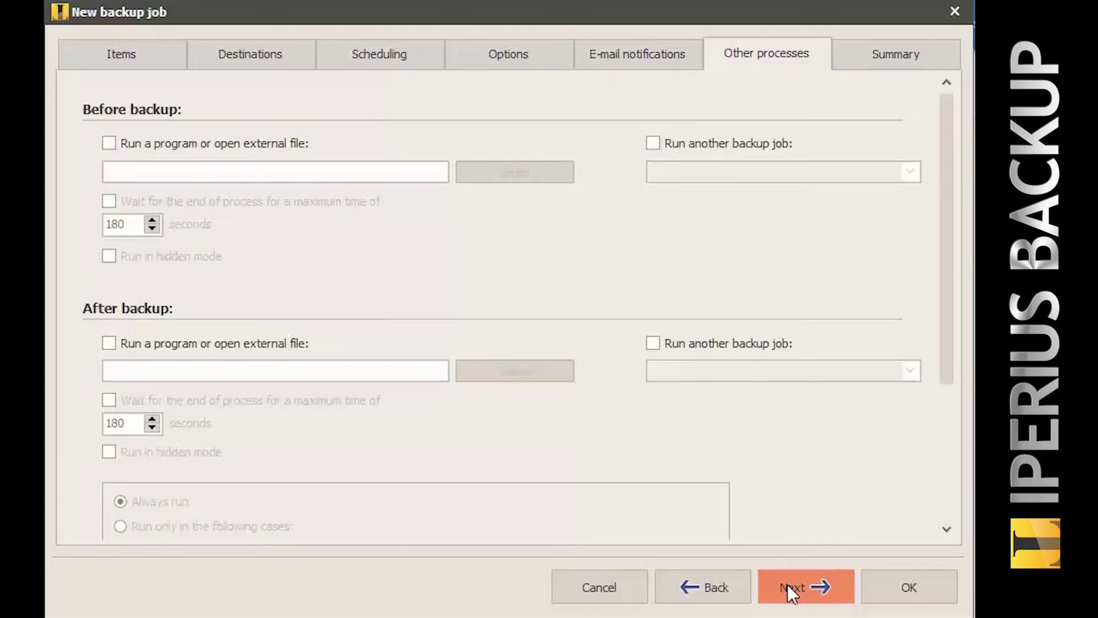
On the Summary page, name the job 'Iperius Backup Google Drive' and save it.
left_click(787, 583)
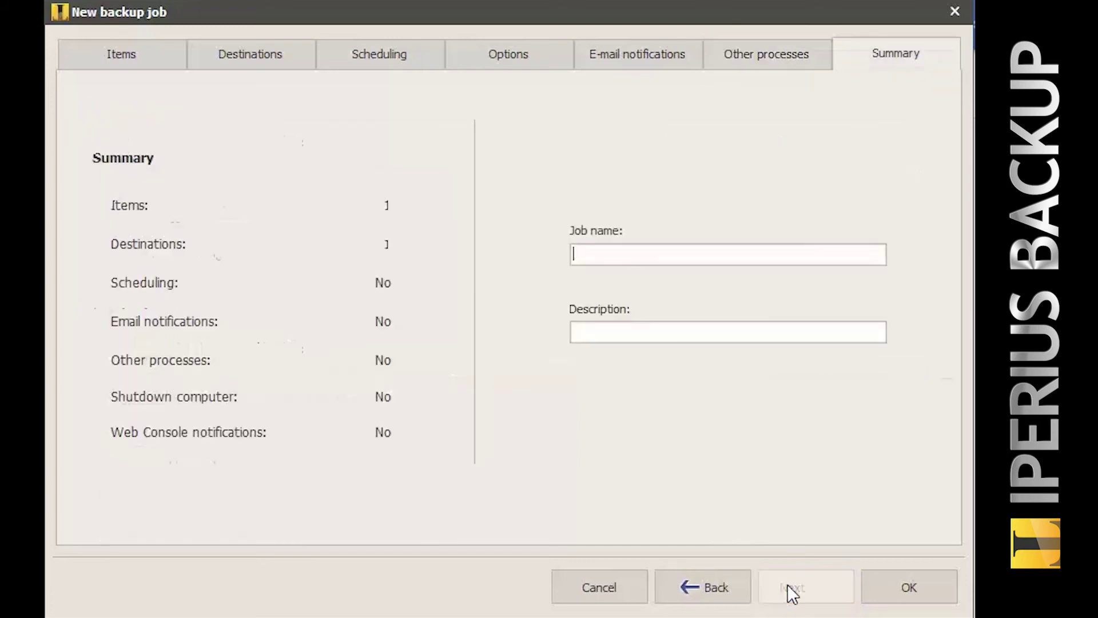
type("Iperius Backup Google ")
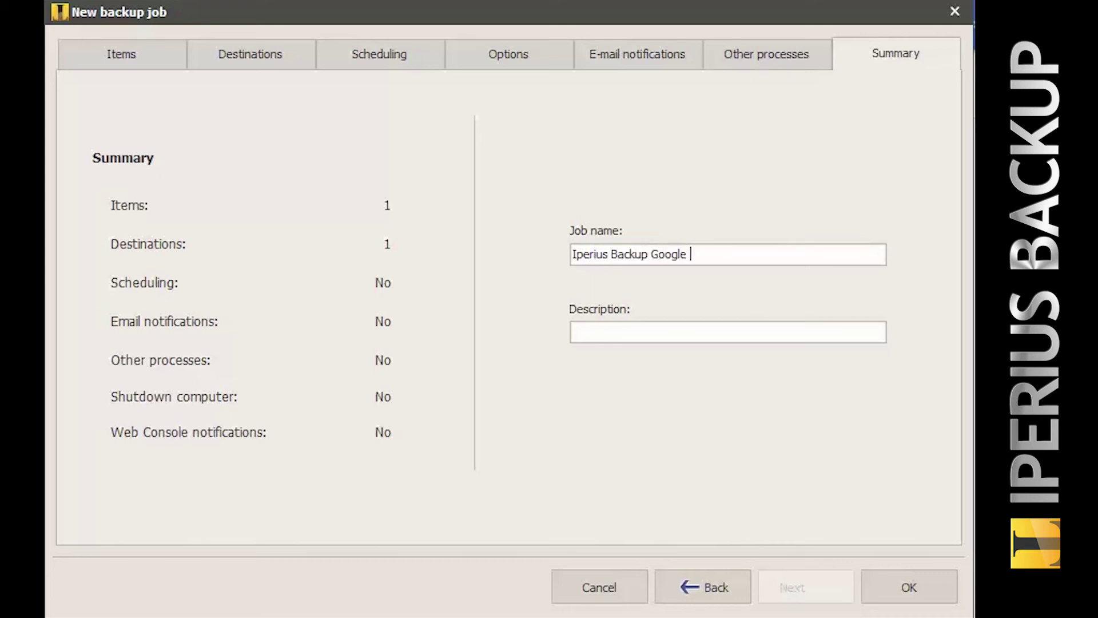
type("Drive")
left_click(877, 582)
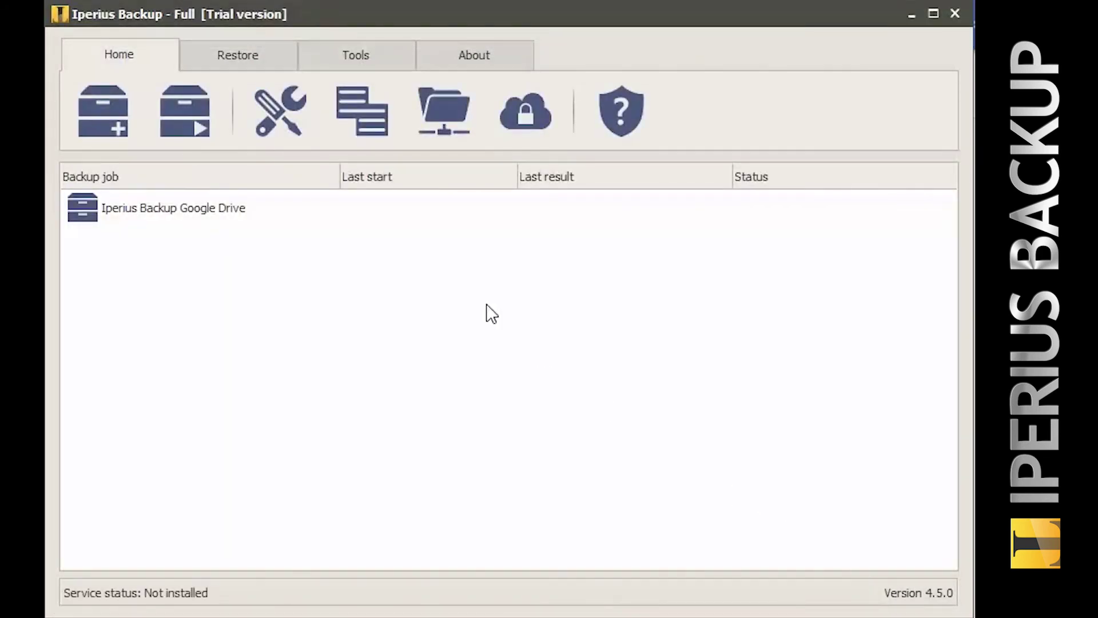
Select the 'Iperius Backup Google Drive' job and bring up its Run backup context menu.
left_click(320, 206)
right_click(321, 207)
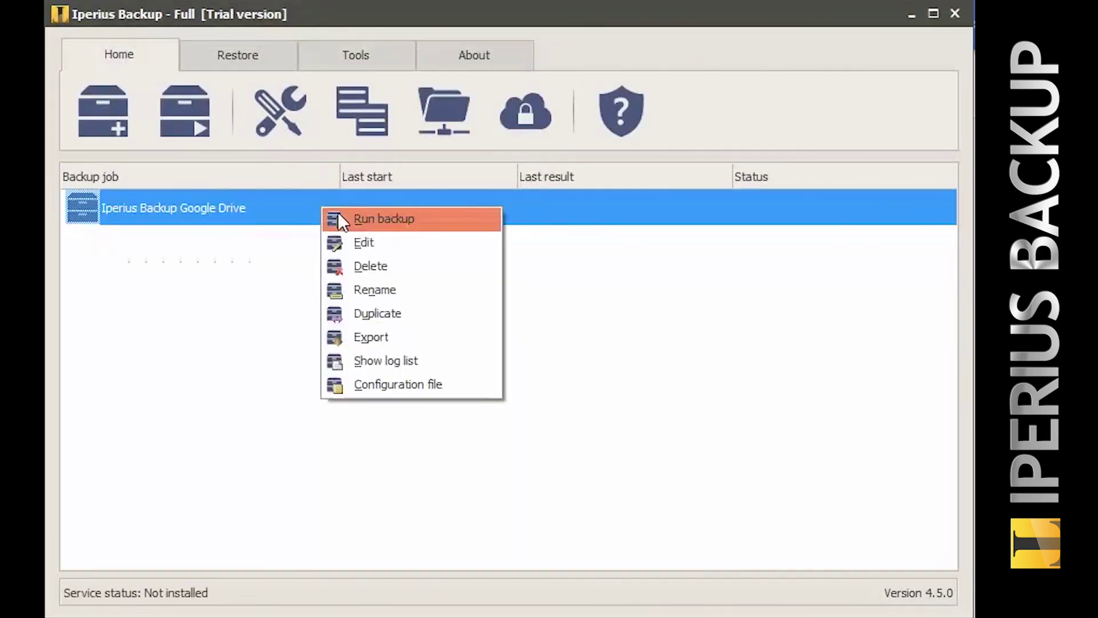